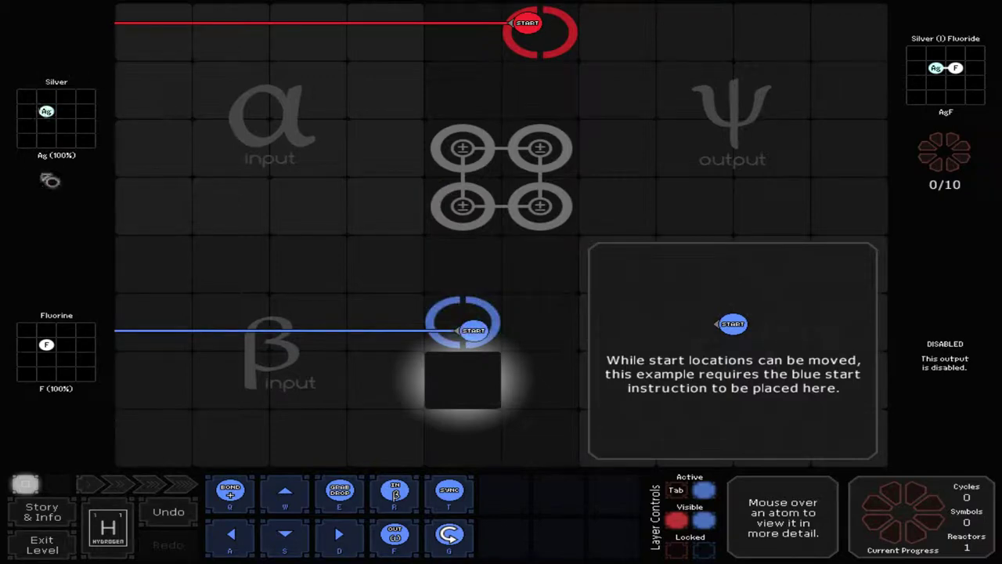
Pair the bonders on the left, then start the blue loop with an Up arrow, IN β and IN α
drag(462, 206, 231, 206)
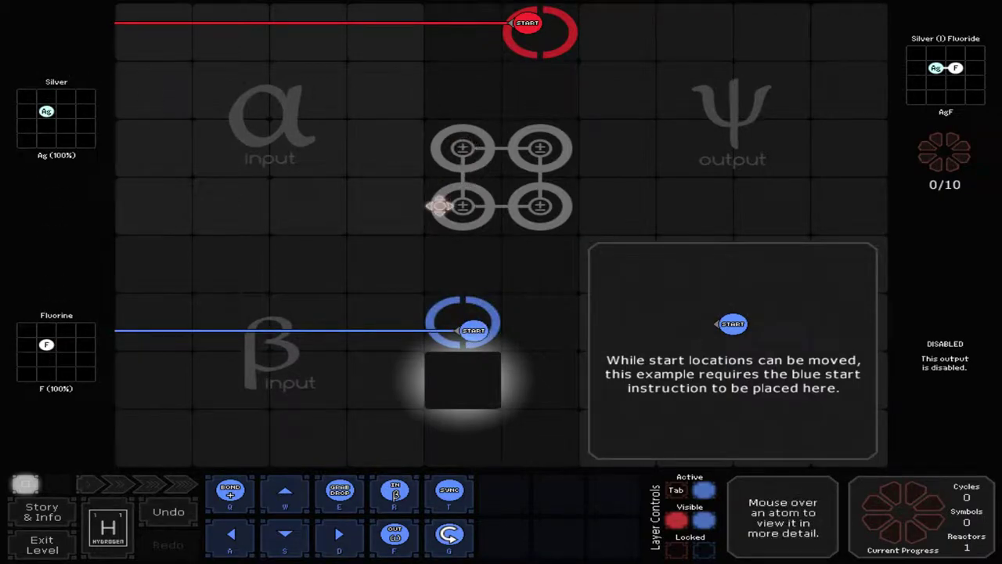
drag(462, 148, 231, 149)
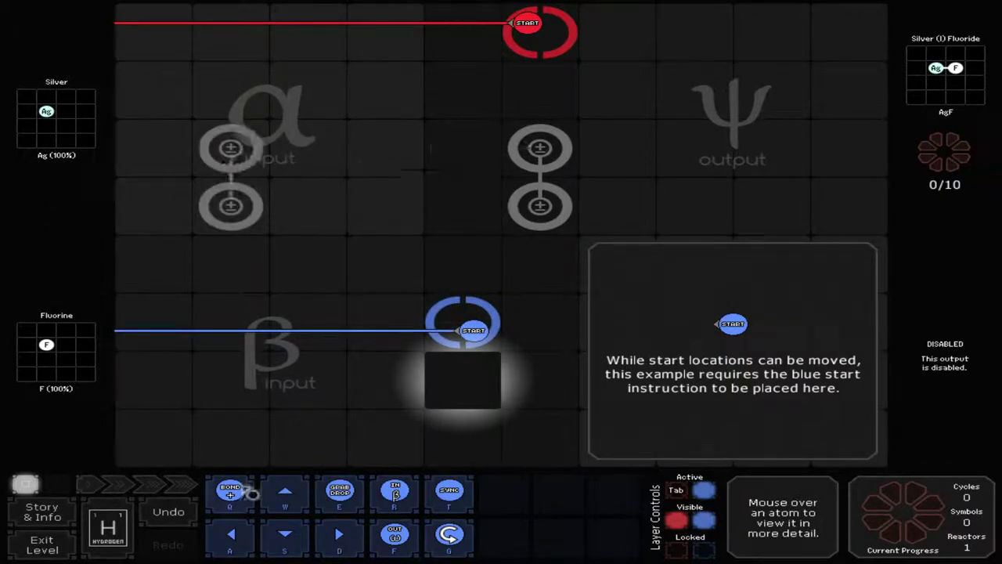
drag(285, 490, 241, 298)
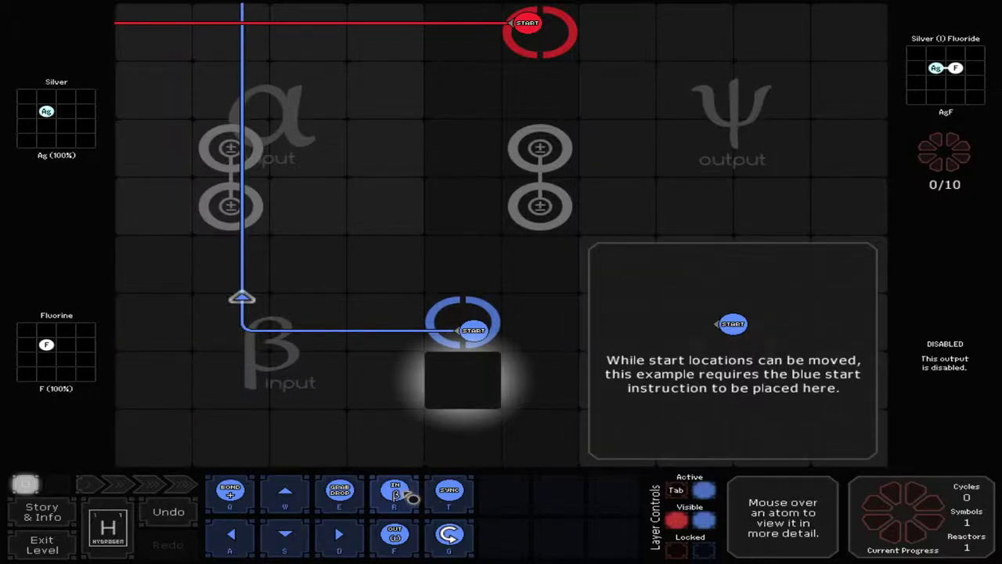
drag(395, 490, 319, 329)
drag(395, 490, 395, 330)
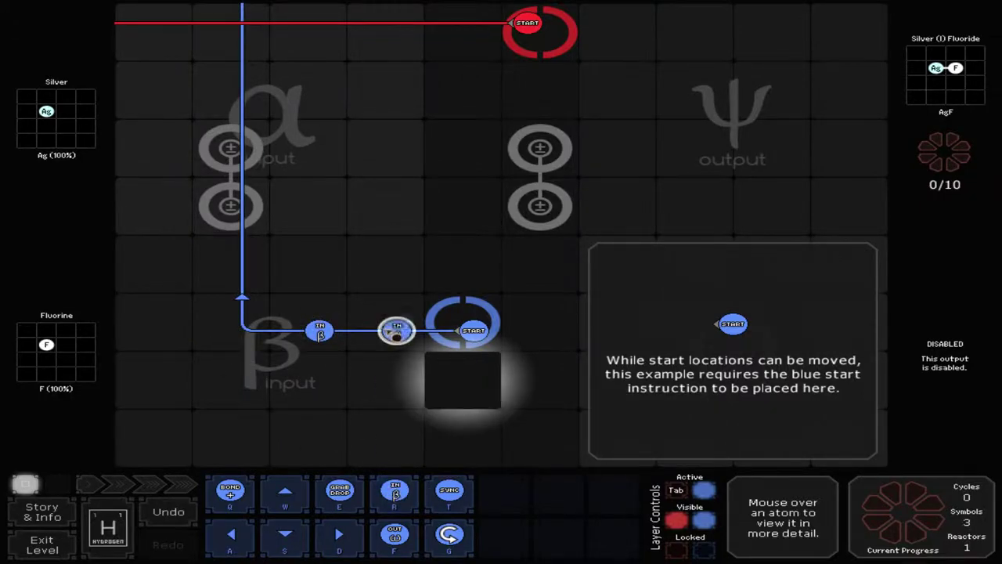
click(396, 329)
click(441, 270)
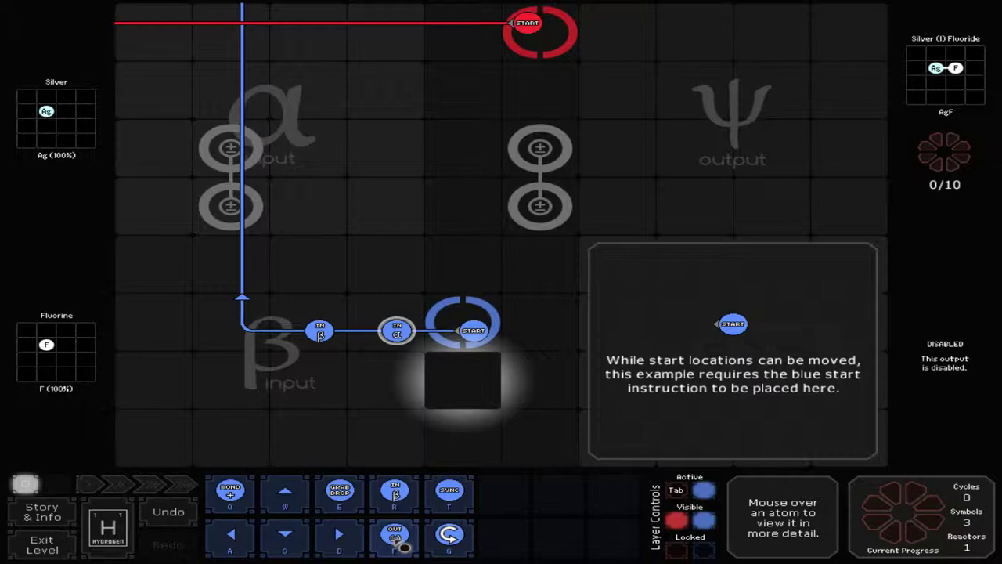
Add a grab-only step at the corner, a BOND+ above it, and a Right arrow
drag(339, 490, 241, 330)
click(241, 330)
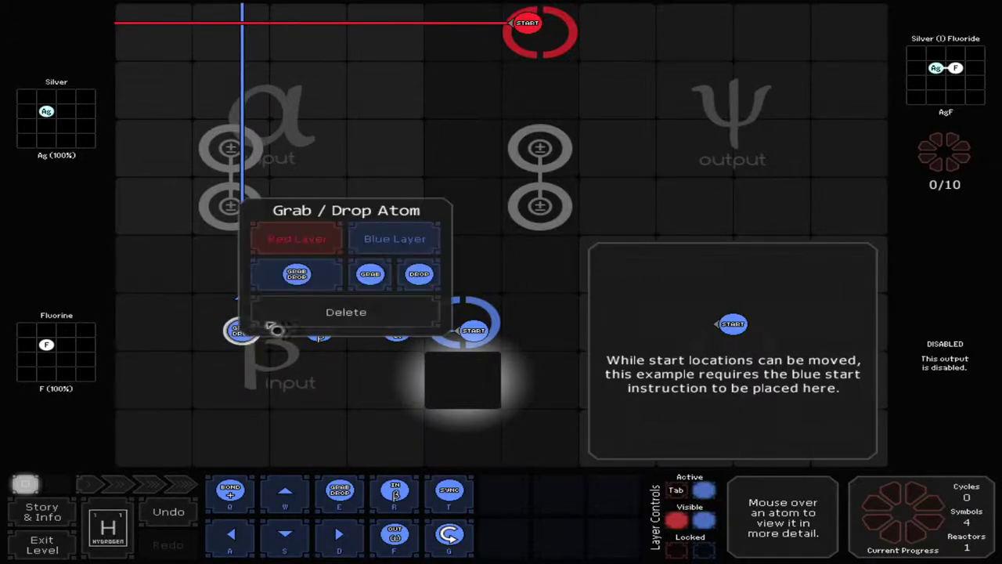
click(376, 274)
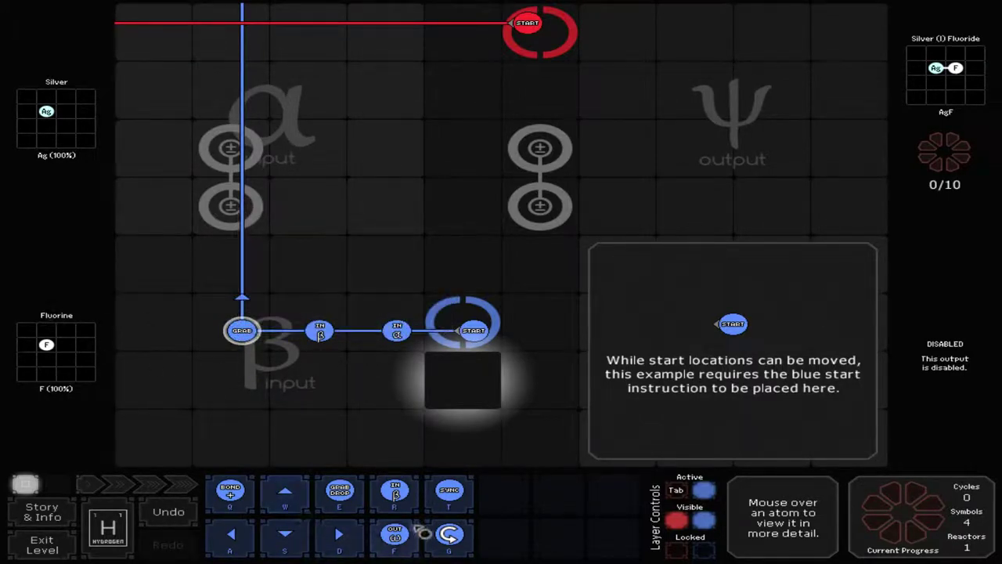
drag(251, 503, 241, 212)
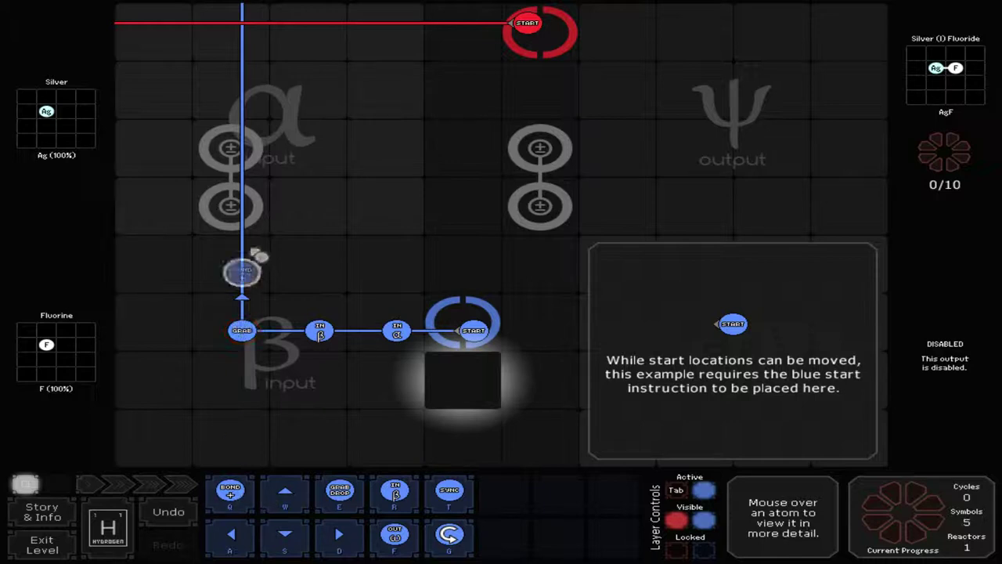
drag(257, 159, 252, 210)
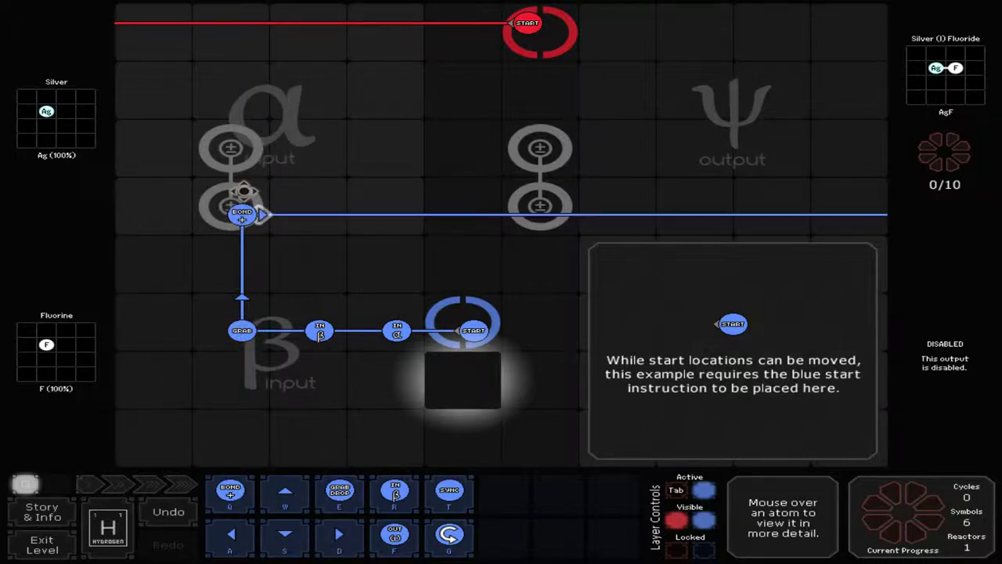
Add a drop-only step on the right, Down and Left arrows, and an output step
drag(350, 502, 629, 213)
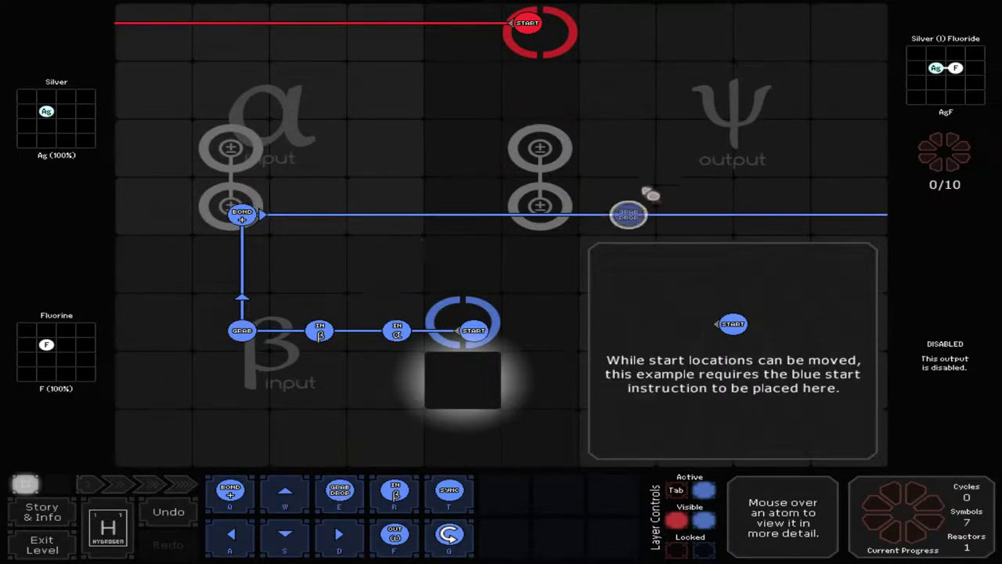
click(629, 213)
click(587, 273)
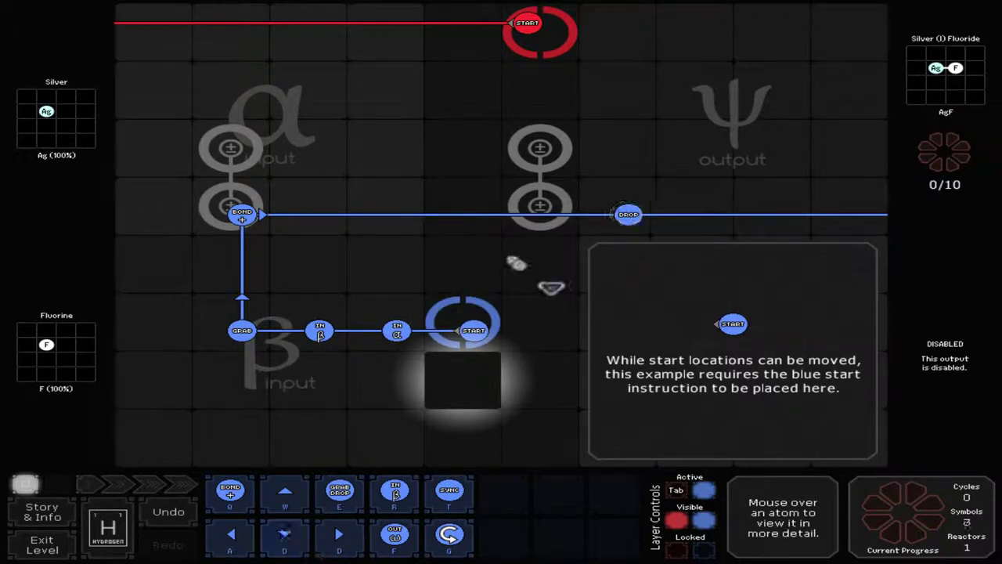
drag(304, 550, 629, 219)
drag(231, 534, 629, 329)
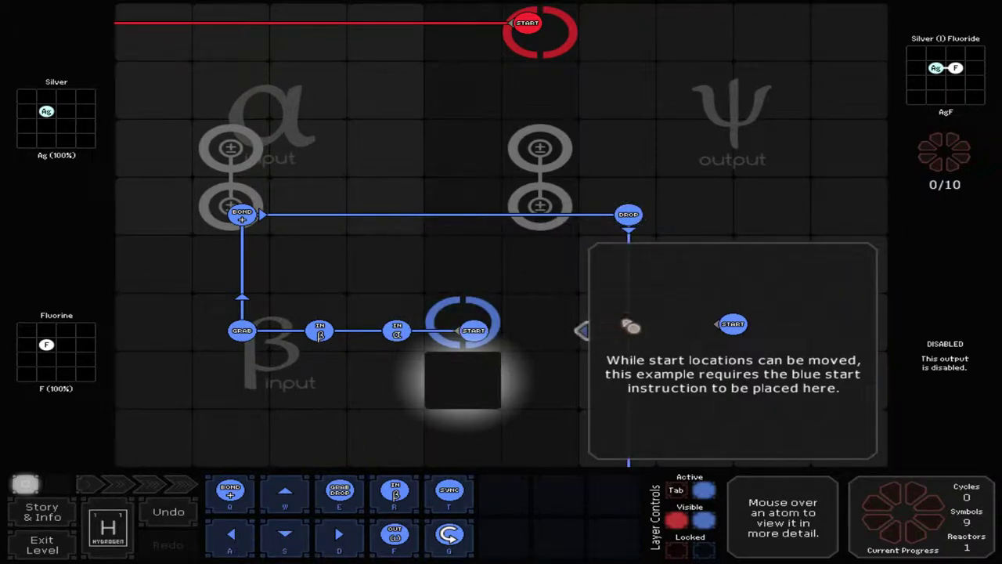
drag(398, 540, 551, 329)
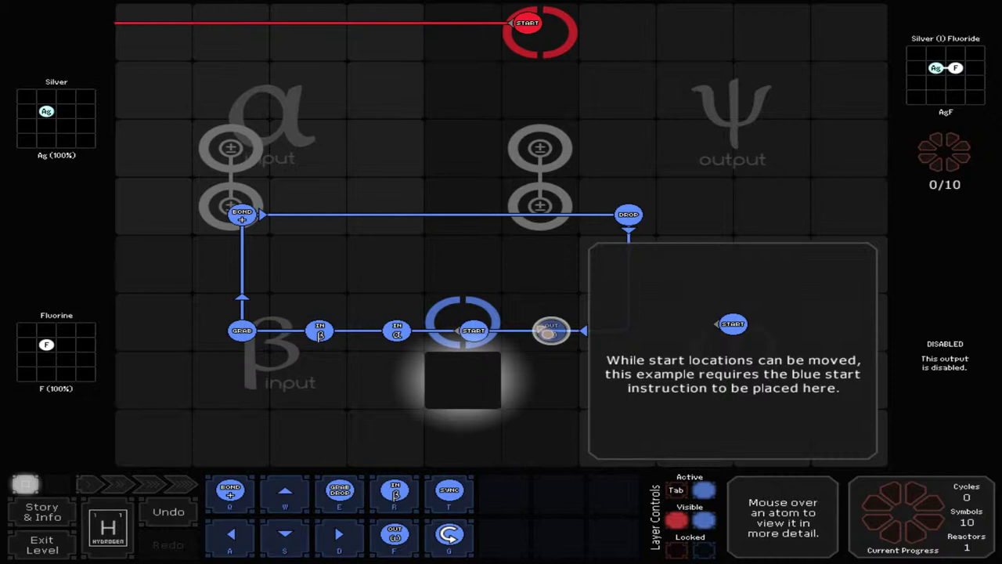
click(551, 329)
Set the output to ψ, then test-run, pause and reset the reactor
click(394, 264)
key(Return)
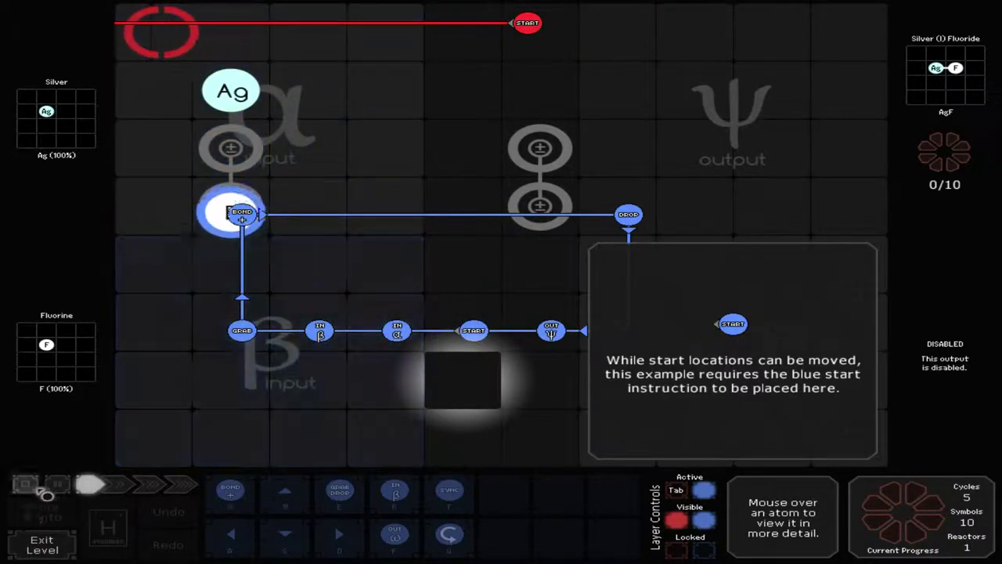
key(space)
key(Escape)
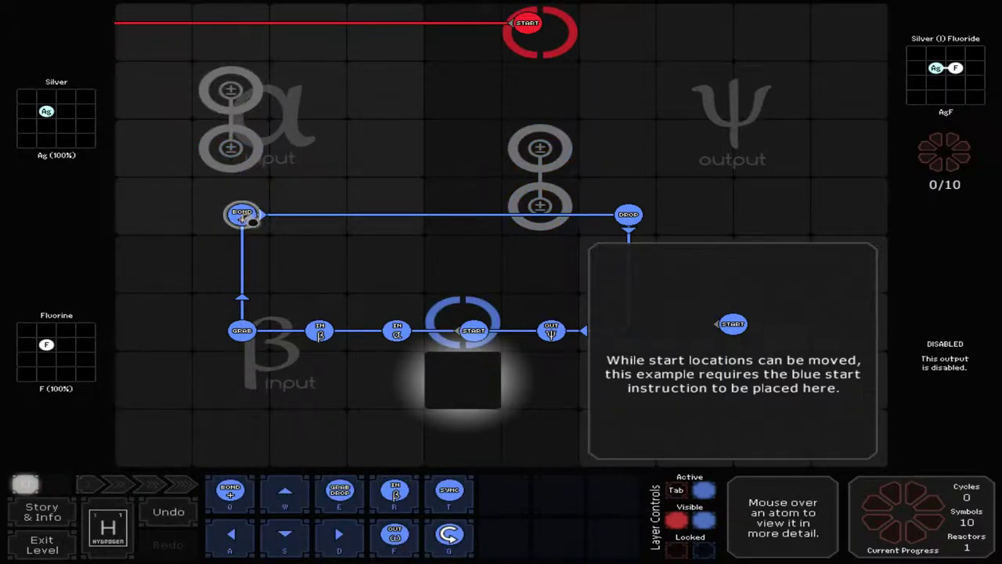
Move the bond step up a row, fast-run to completion, then open the hydrochloric acid level
mouse_move(242, 214)
mouse_down()
mouse_move(242, 156)
mouse_move(644, 218)
mouse_move(643, 159)
mouse_up()
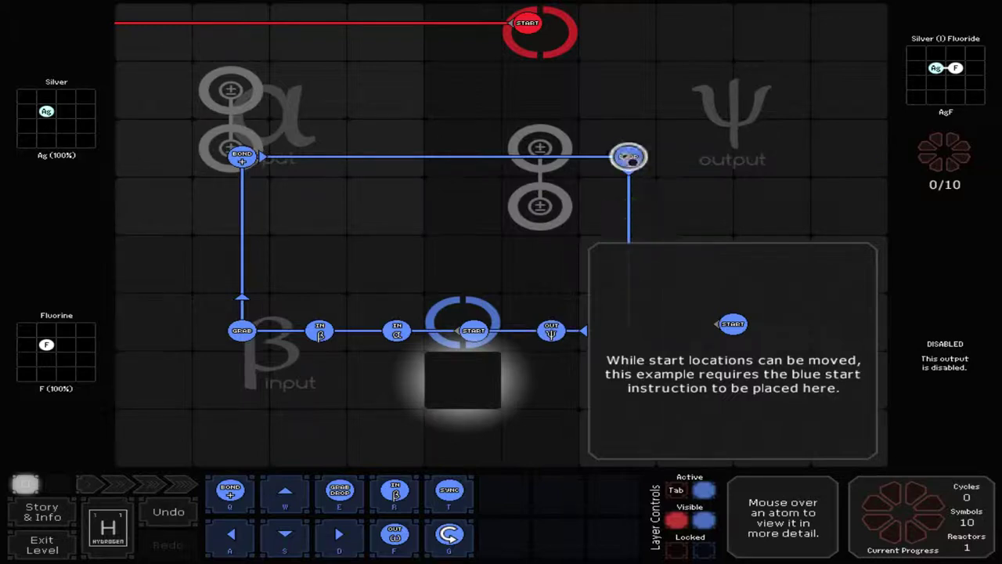
key(space)
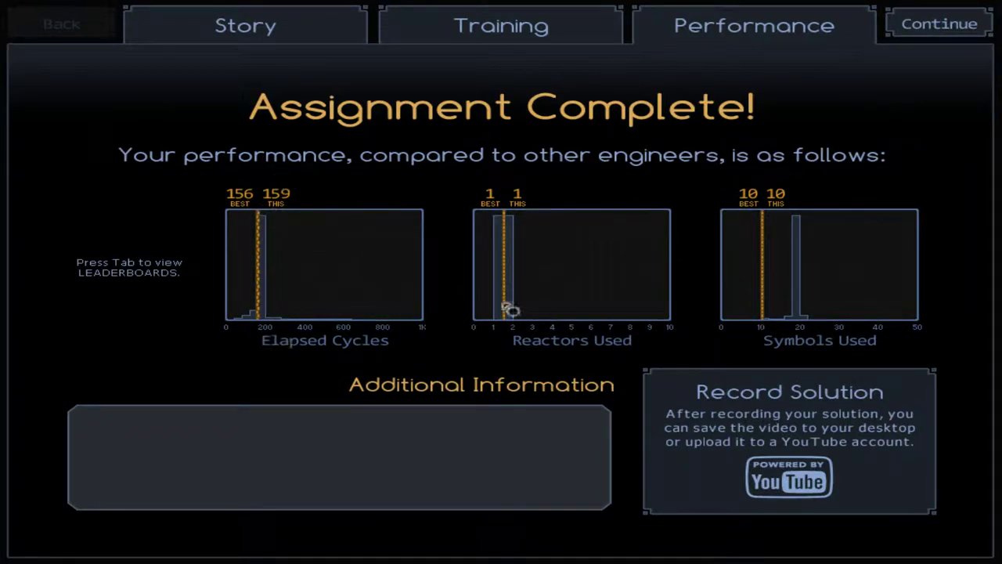
click(957, 8)
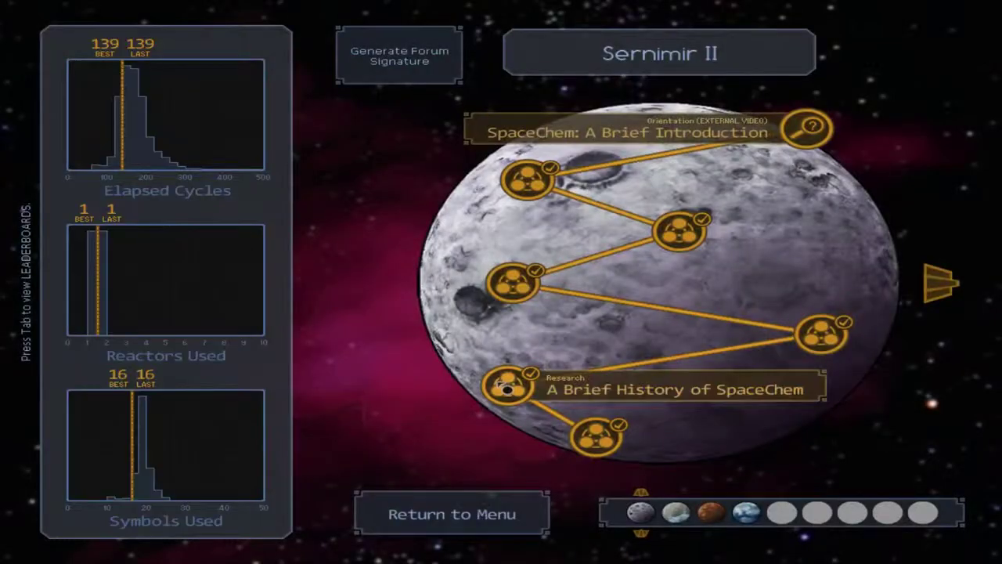
click(507, 387)
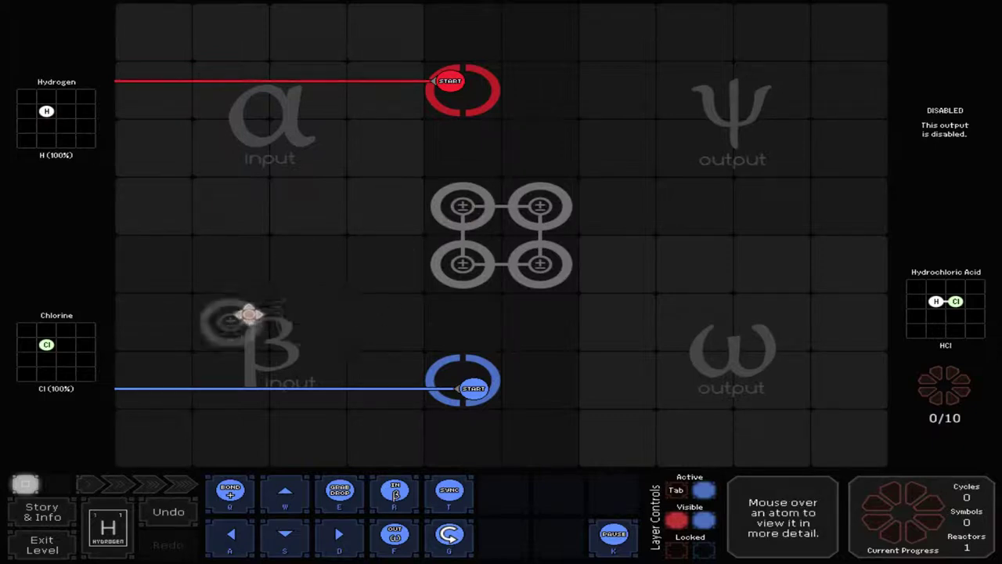
Form a left vertical bonder pair near the β input and switch to the red waldo layer
drag(249, 315, 247, 319)
drag(475, 258, 249, 264)
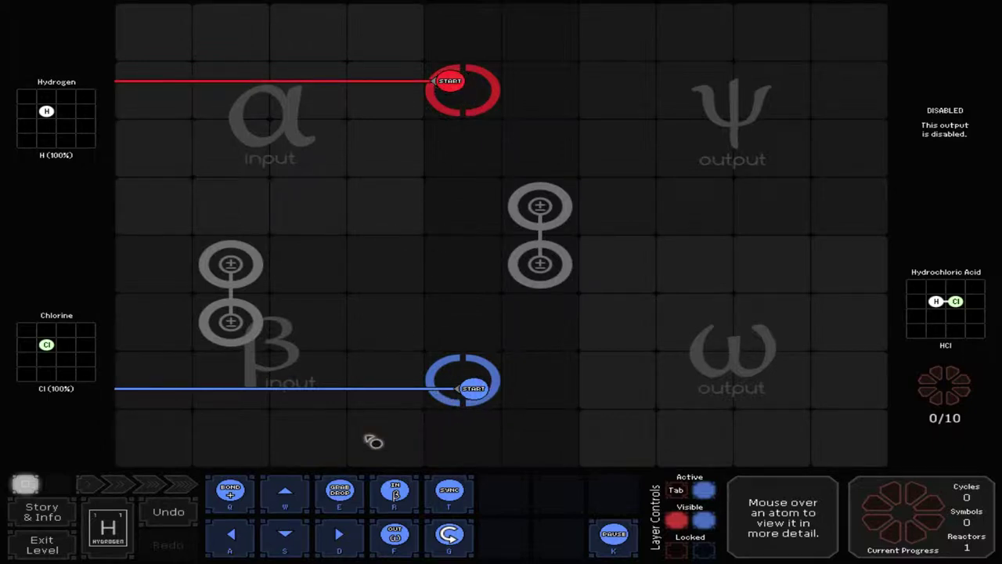
key(Tab)
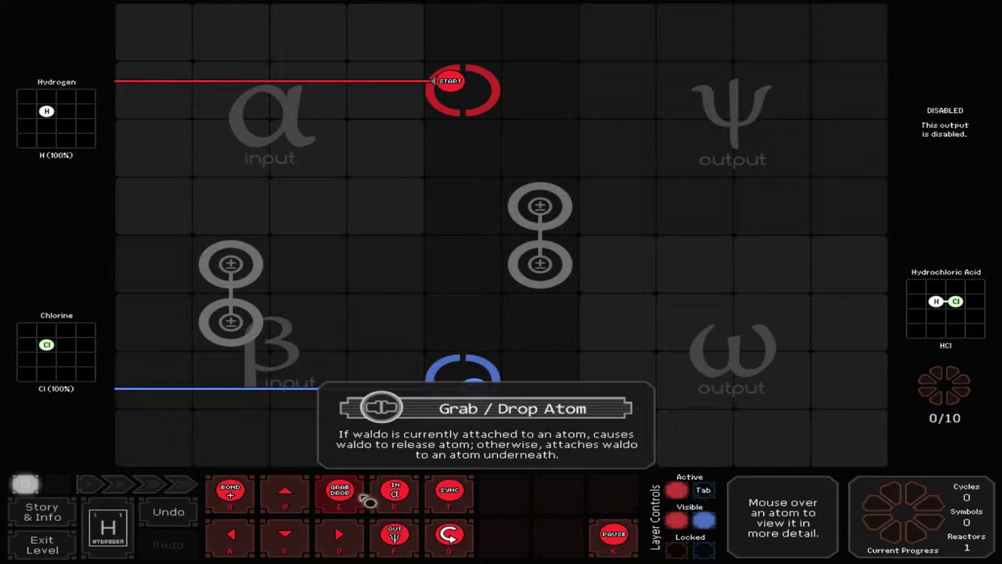
Raise the blue START one row and move the left bonder pair into the α area
drag(472, 385, 486, 321)
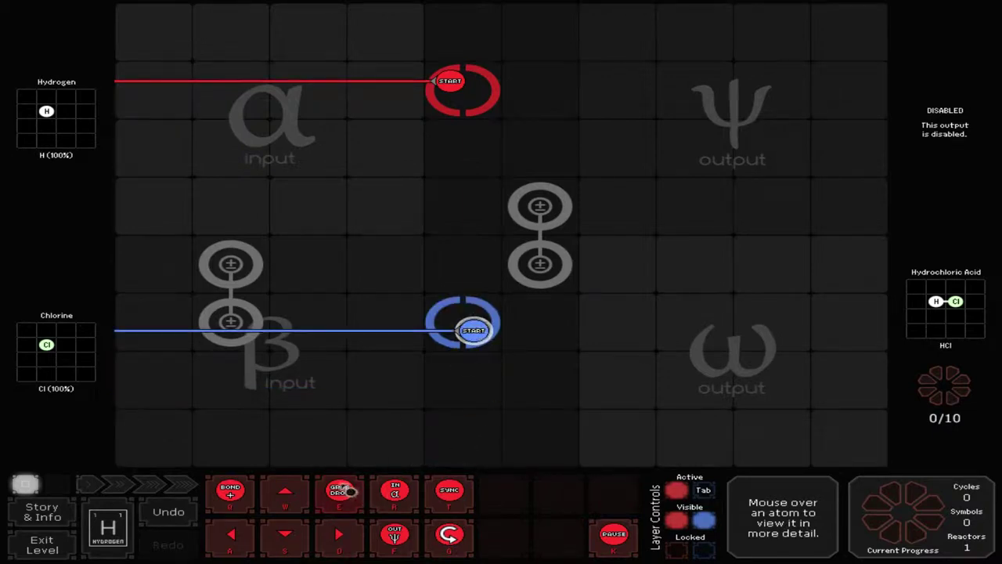
drag(230, 264, 231, 90)
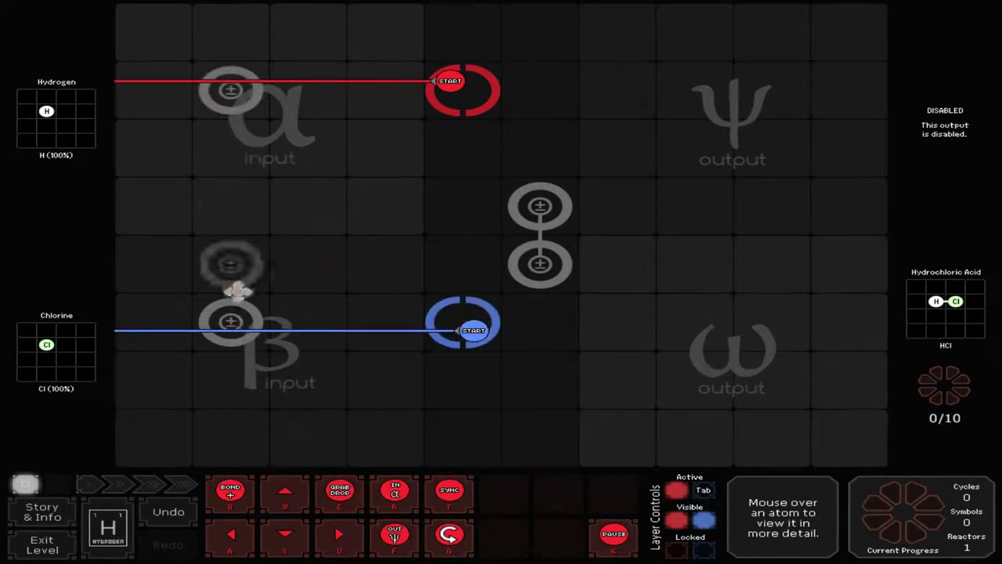
drag(230, 321, 230, 148)
key(Tab)
Add an Up arrow, IN β and IN α inputs, and a grab-only step at the corner
drag(285, 490, 241, 298)
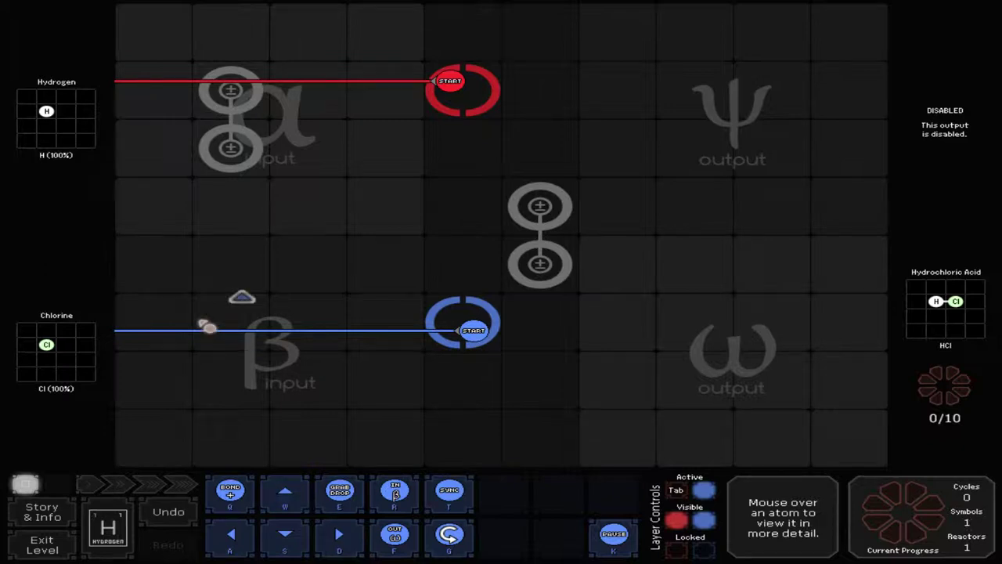
mouse_move(395, 493)
mouse_down()
mouse_move(397, 331)
mouse_move(320, 331)
mouse_up()
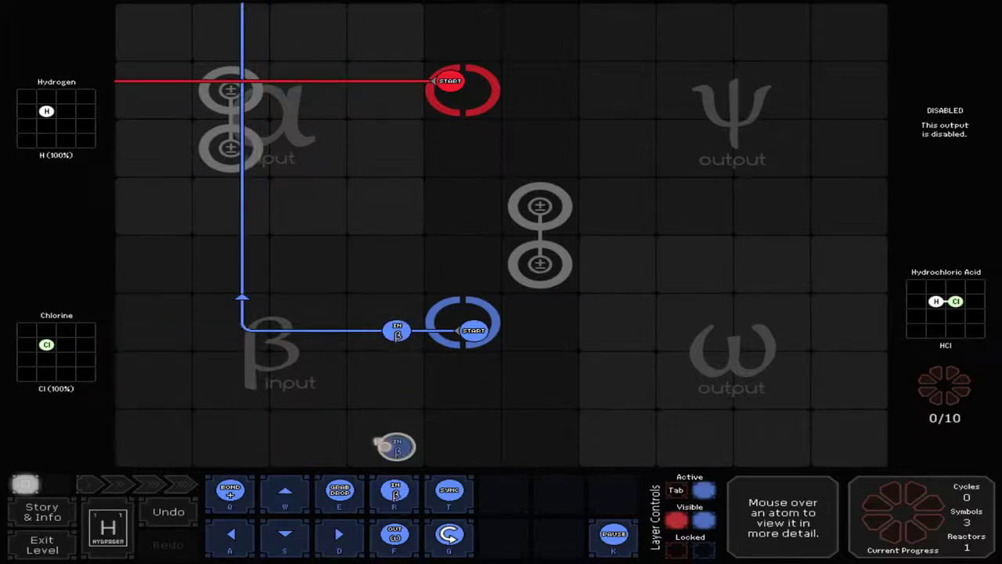
click(321, 331)
click(404, 276)
drag(339, 493, 241, 330)
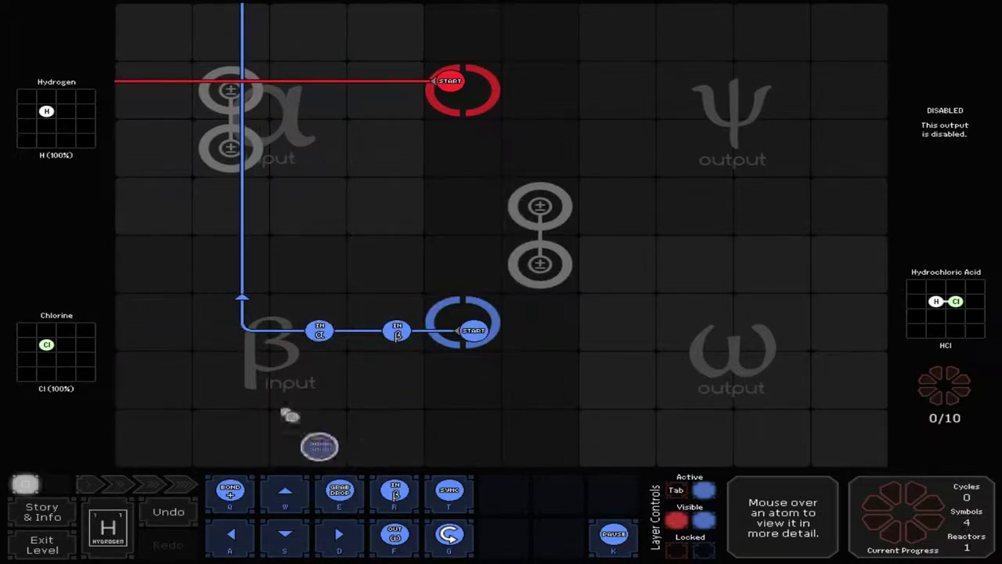
click(243, 330)
click(366, 278)
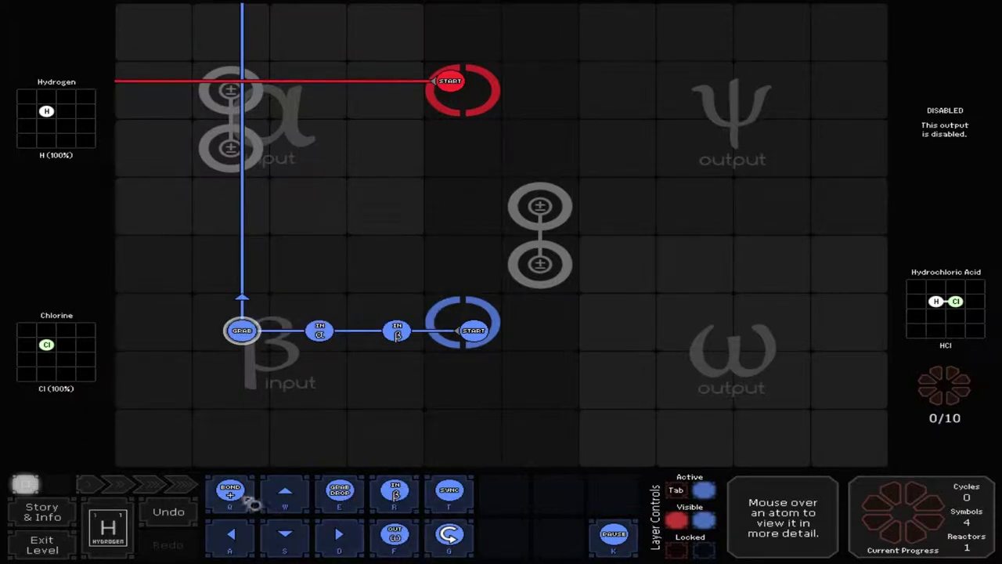
Place BOND+ at the bonders and route the path right, down and back left
drag(252, 504, 241, 154)
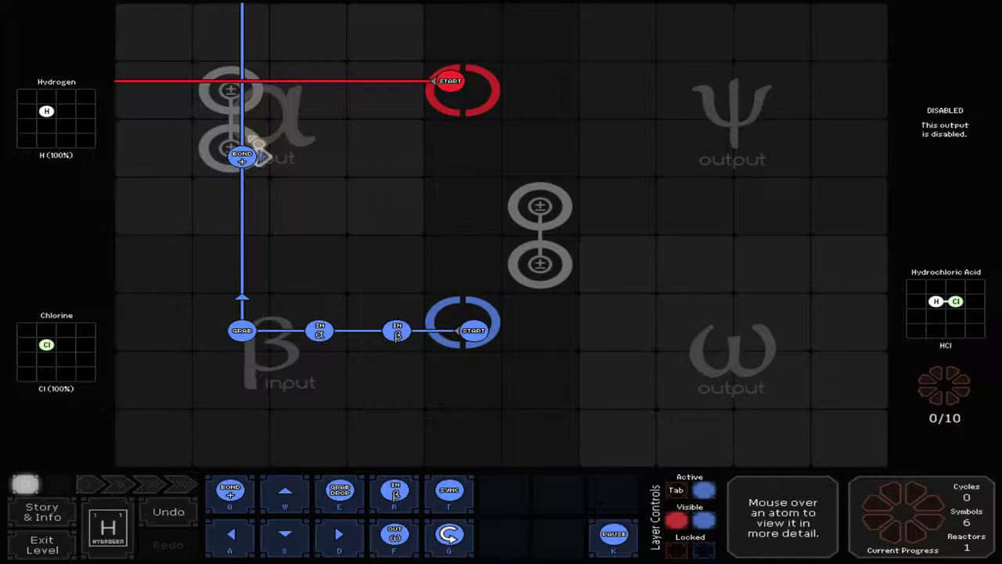
drag(338, 534, 261, 155)
drag(283, 534, 638, 155)
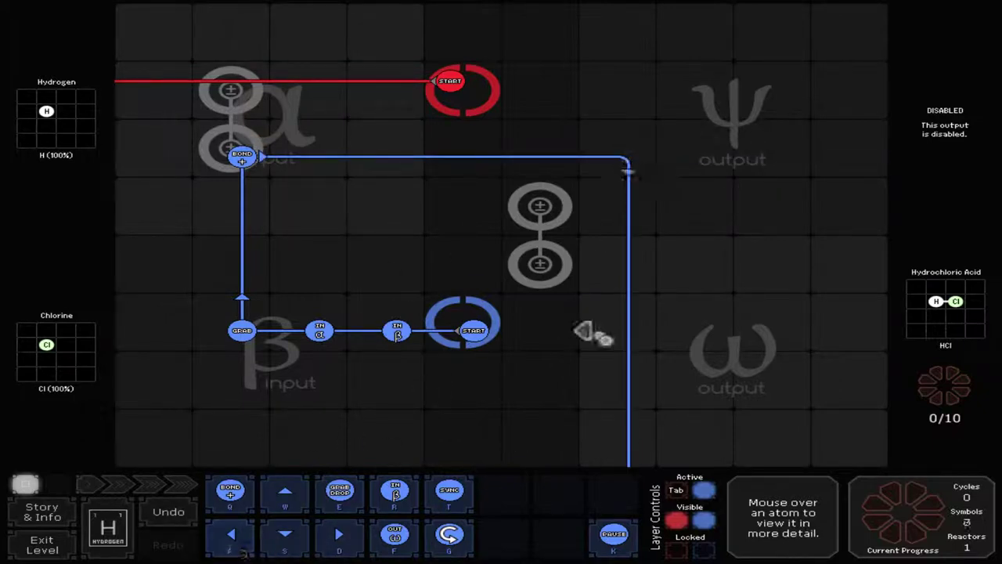
drag(231, 536, 630, 332)
Add a drop-only step and OUT ω on the bottom run, then fast-run the reactor
drag(339, 490, 628, 330)
click(629, 330)
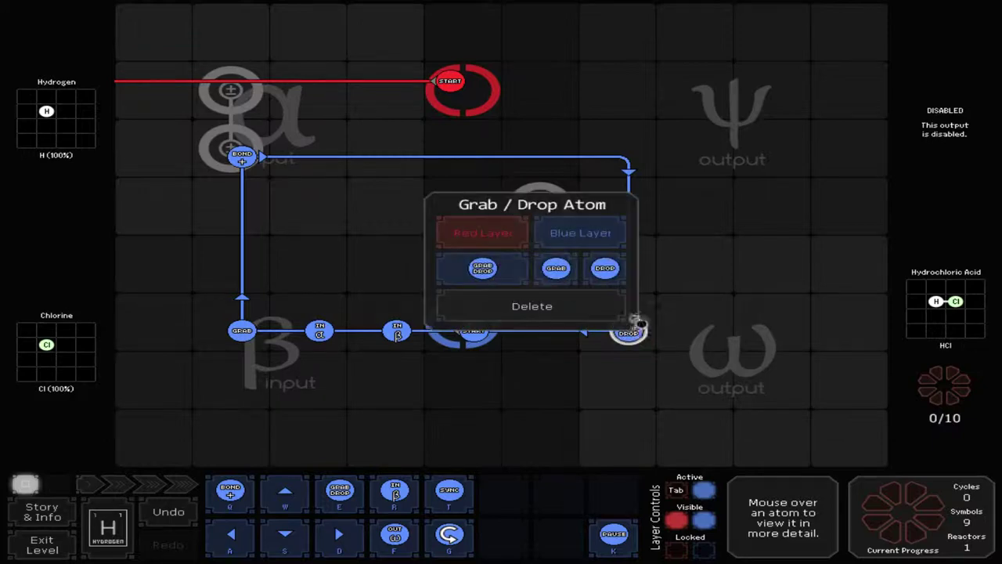
click(607, 270)
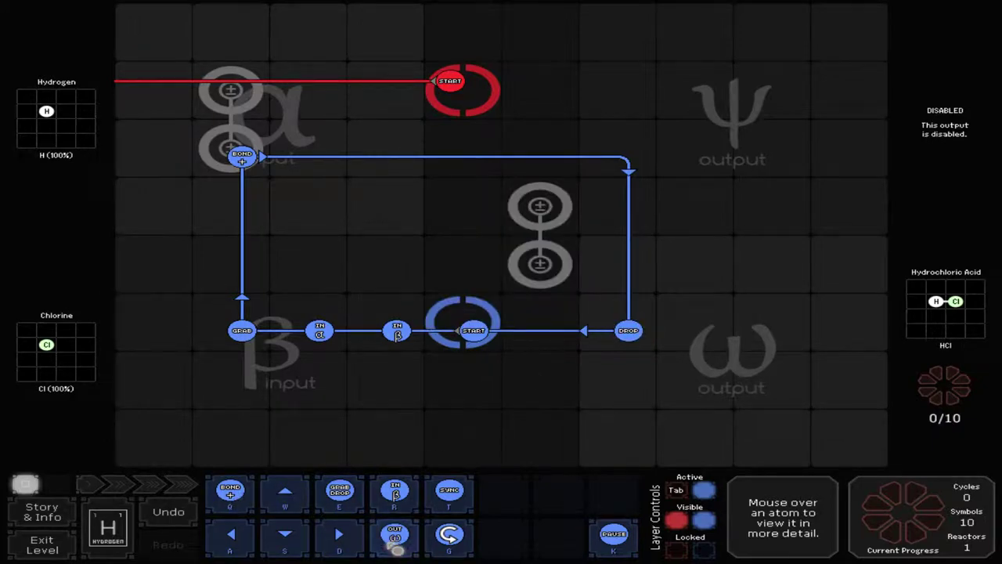
drag(395, 535, 551, 331)
key(space)
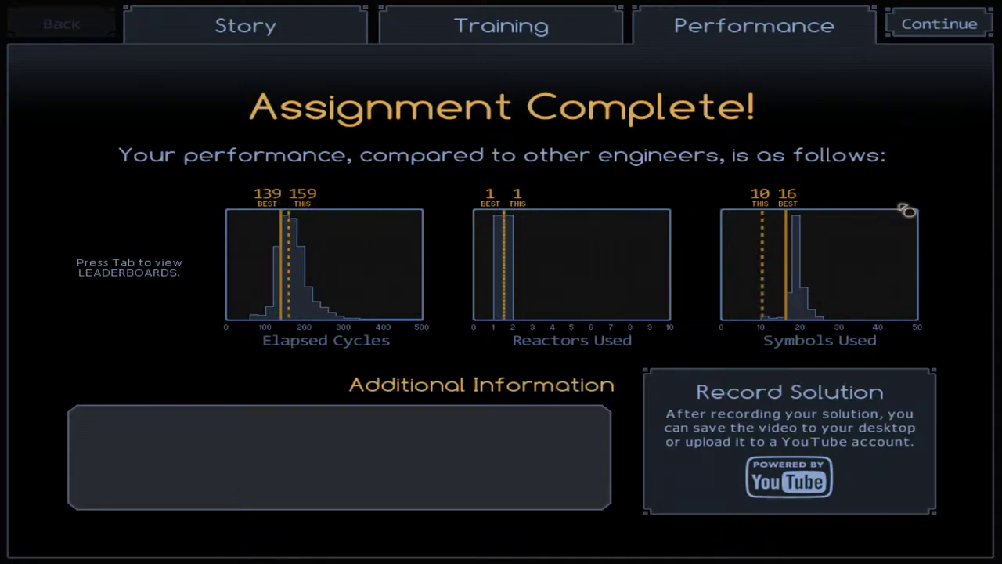
Continue past the 159-cycle results to the Sernimir II planet map
click(940, 25)
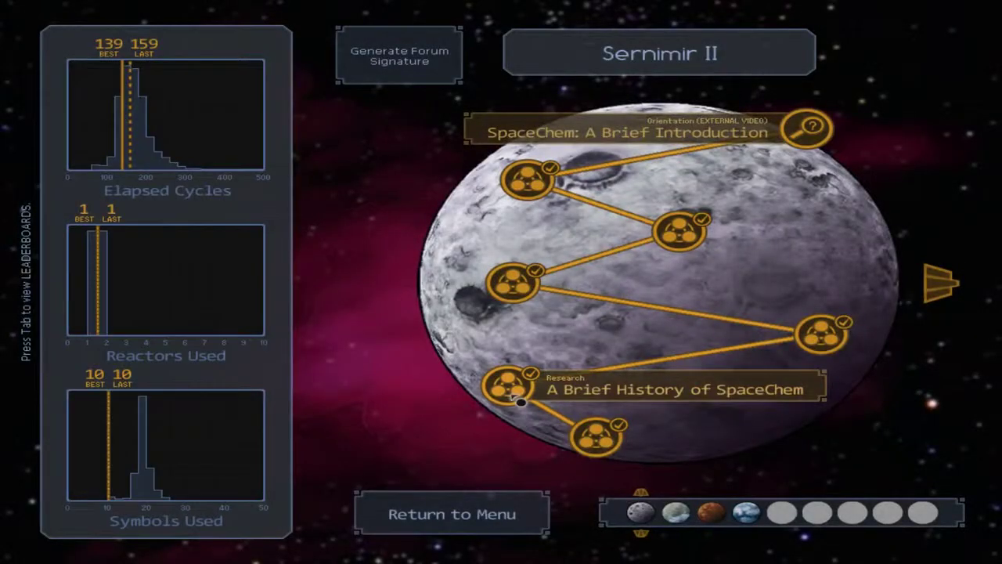